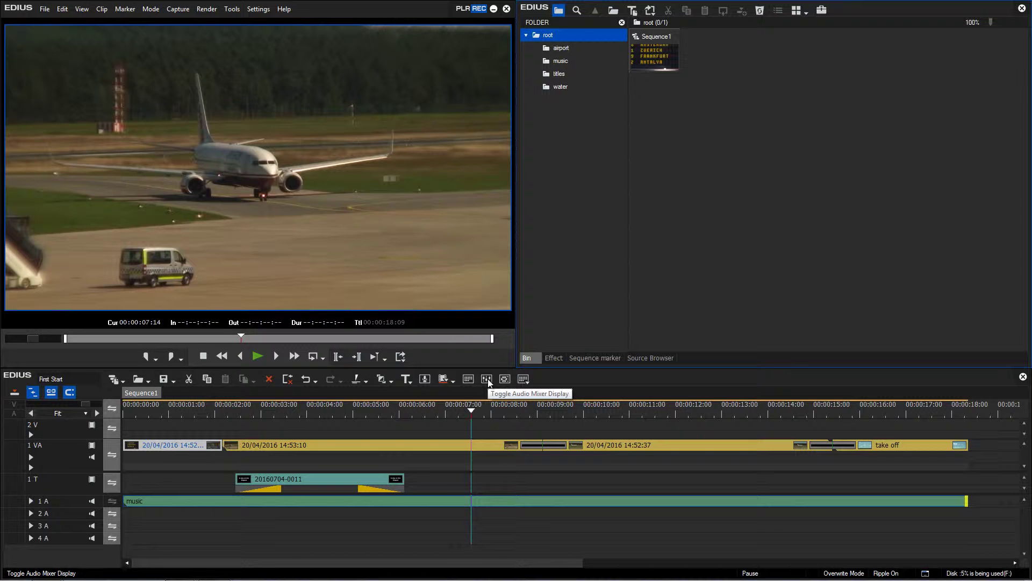
- Show the Audio Mixer with its 1 VA, 1 A, 2 A and Master channels
{"action": "left_click", "coordinate": [488, 382]}
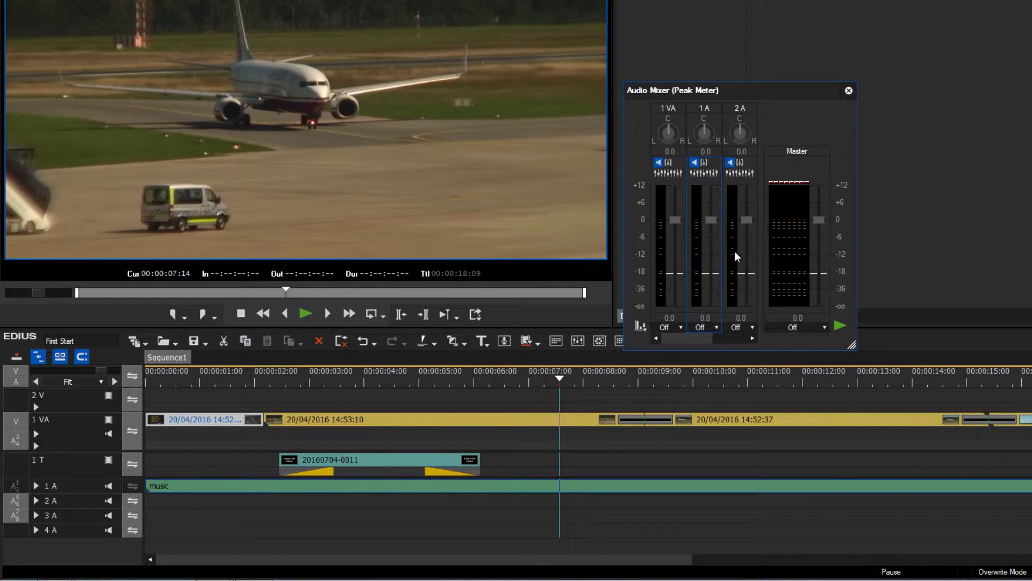
{"action": "left_click", "coordinate": [305, 313]}
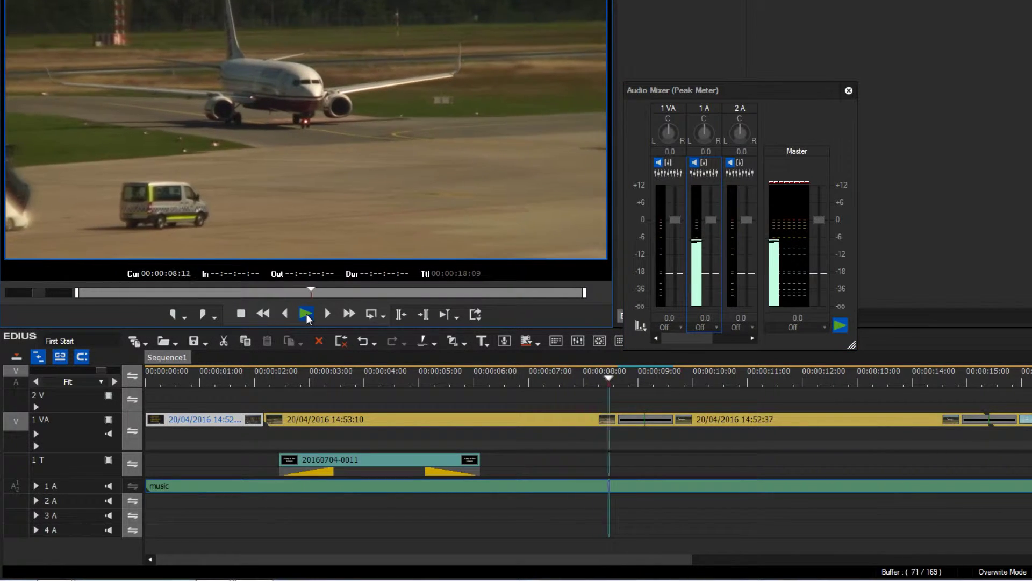
{"action": "left_click", "coordinate": [306, 313]}
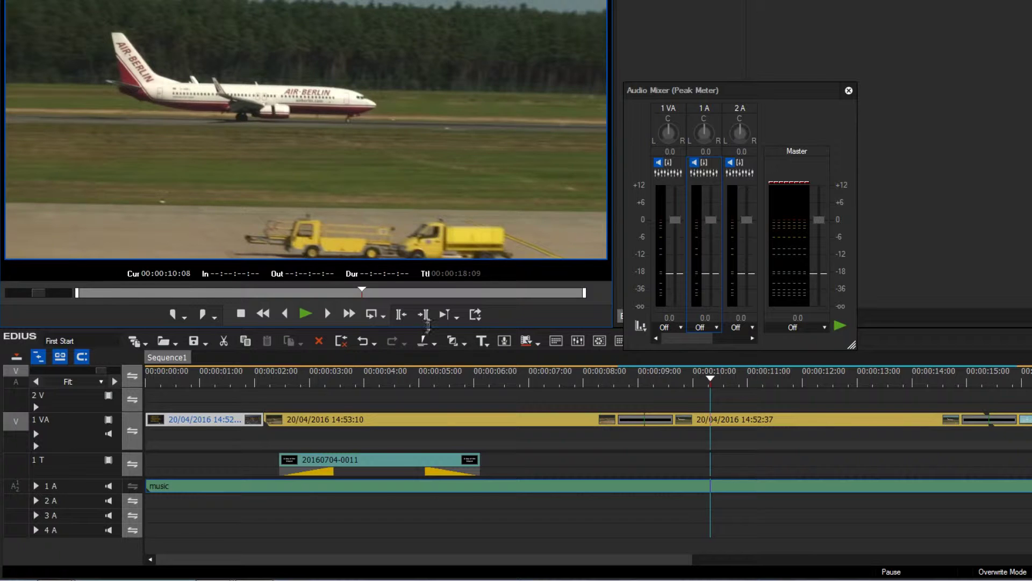
- Change the 1 A channel's automation mode from Off to Track
{"action": "left_click", "coordinate": [714, 328]}
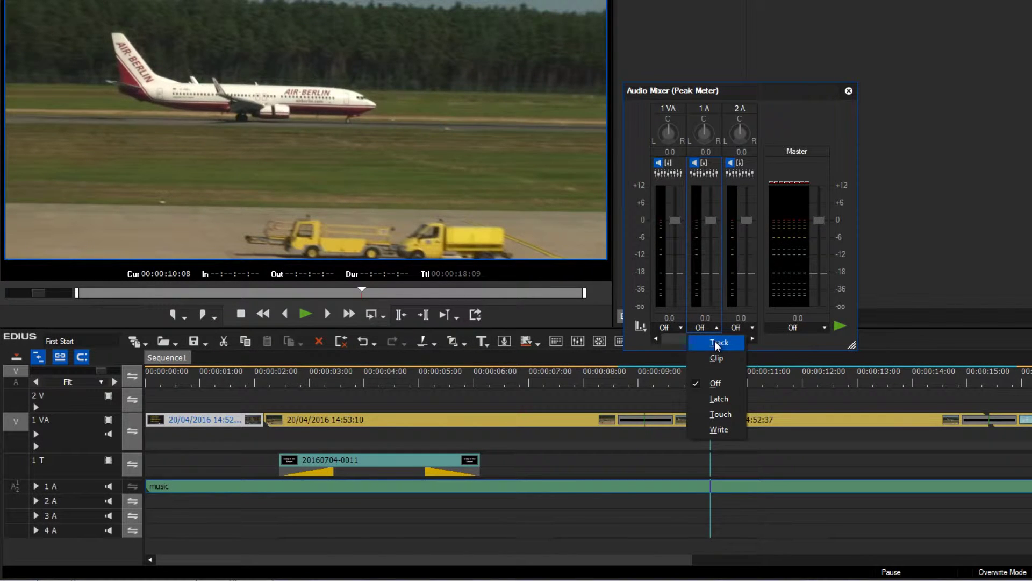
{"action": "left_click", "coordinate": [716, 344]}
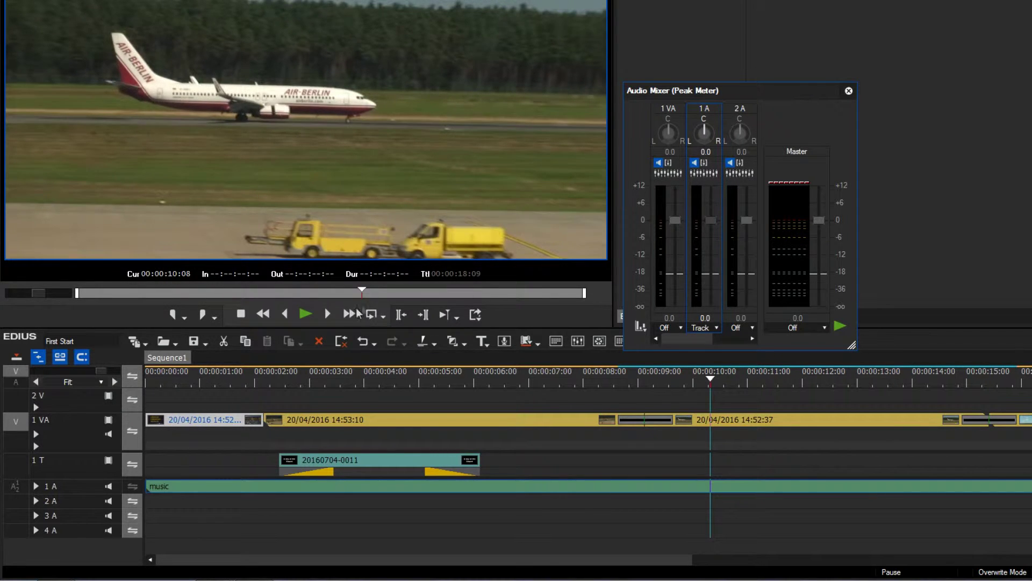
- While the sequence plays, pull the 1 A fader down to -13.6 dB, then stop
{"action": "left_click", "coordinate": [311, 316]}
{"action": "left_click_drag", "start_coordinate": [711, 220], "coordinate": [713, 236]}
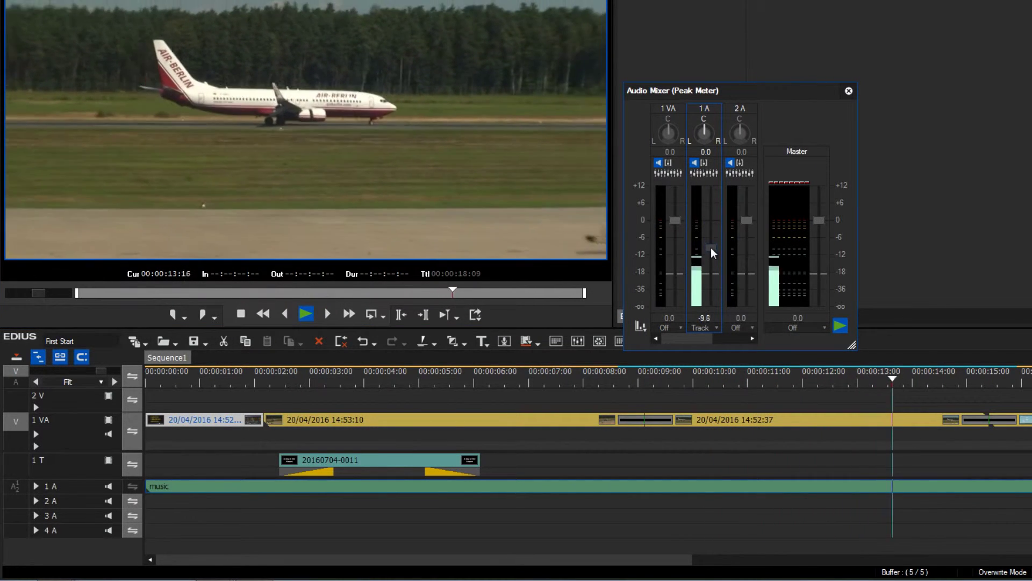
{"action": "left_click_drag", "start_coordinate": [712, 236], "coordinate": [711, 265]}
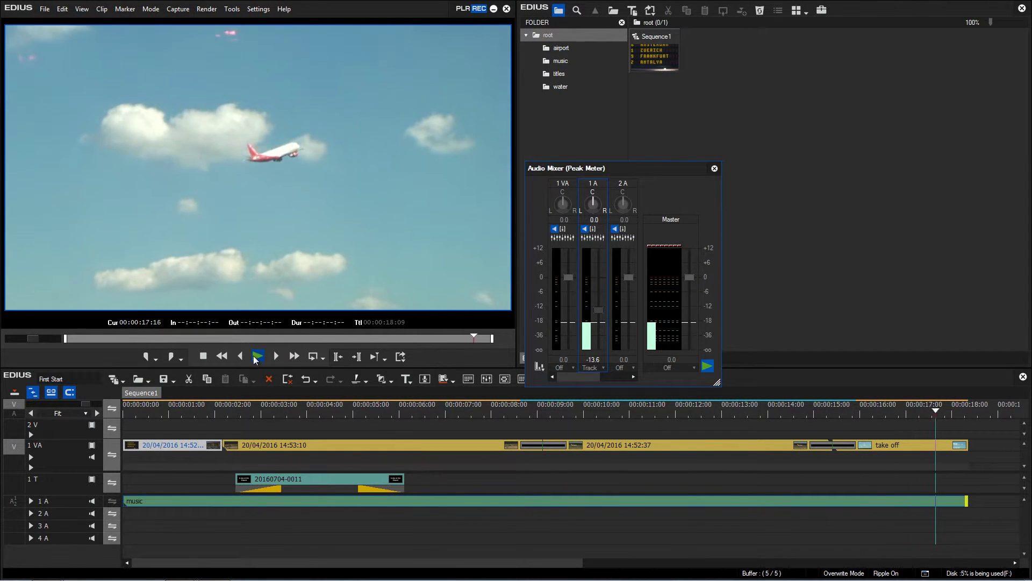
{"action": "left_click", "coordinate": [257, 358]}
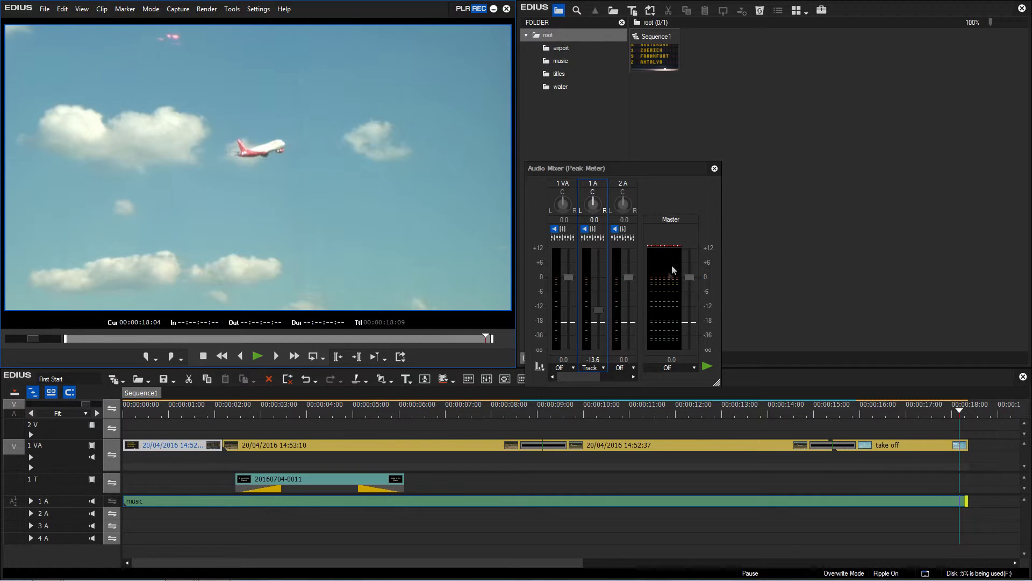
{"action": "left_click", "coordinate": [714, 169]}
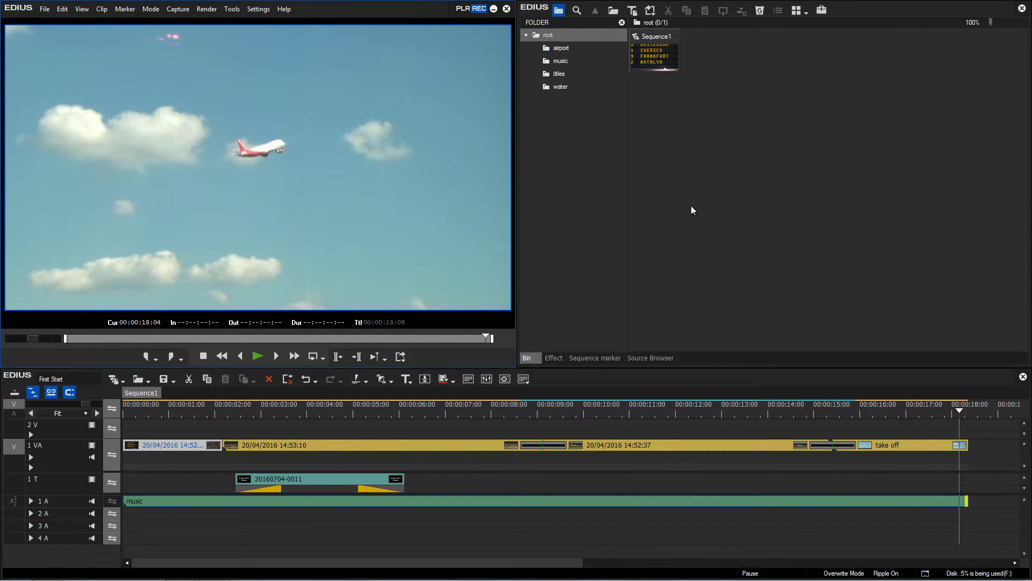